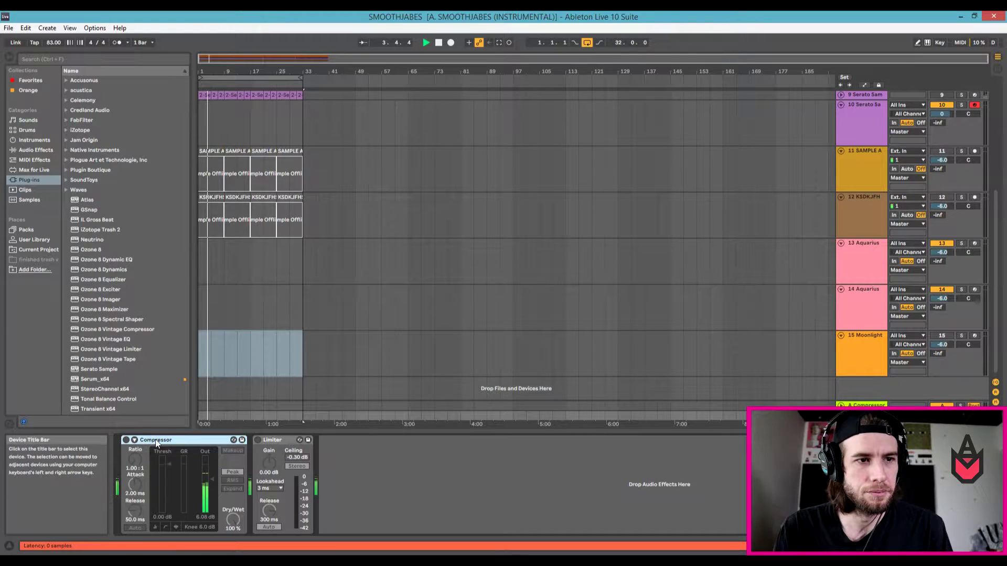
Collapse the master Compressor, switch to Session View and add a Saturator at the end of the SAMPLE track's effects chain.
double_click(162, 443)
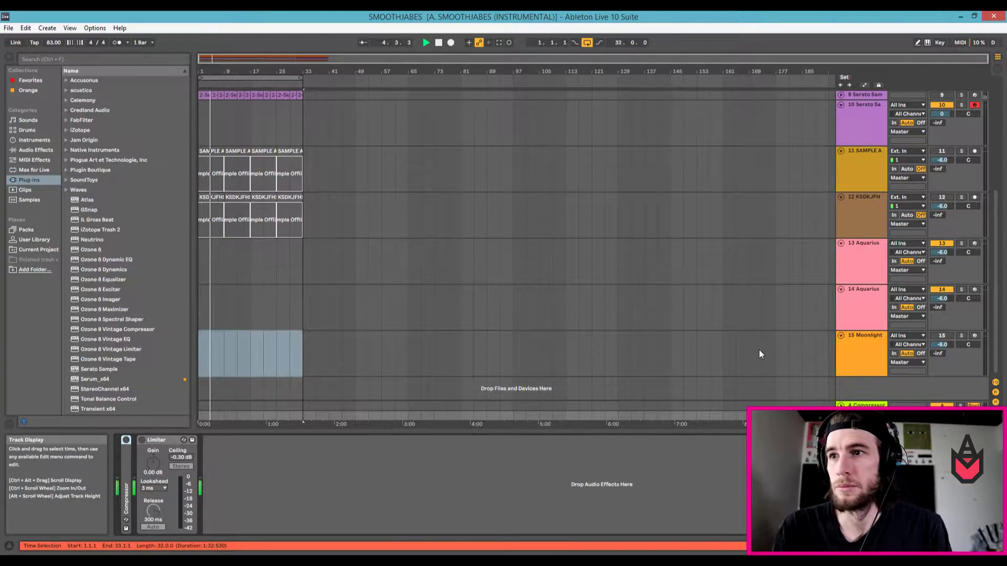
key(Tab)
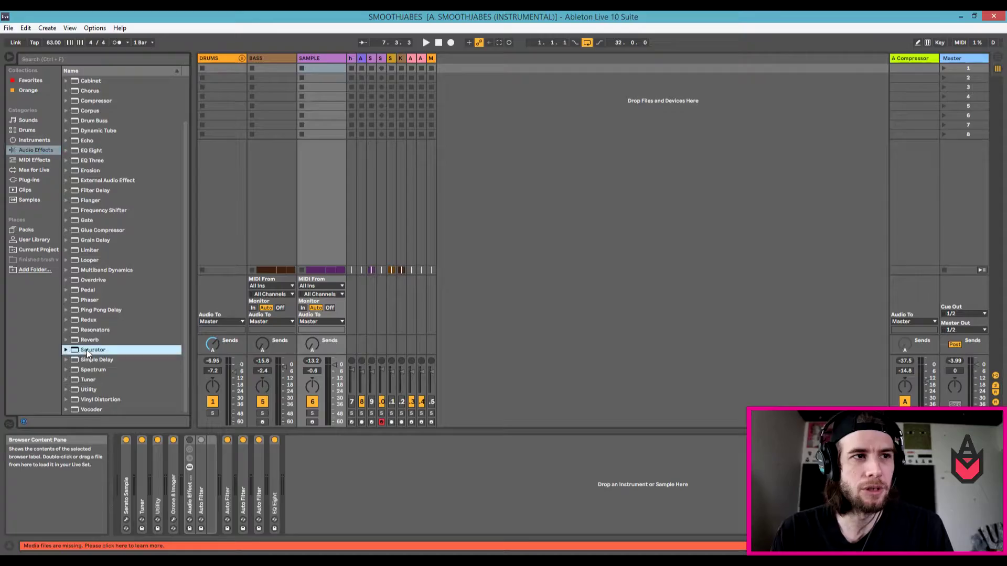
drag(87, 353, 339, 540)
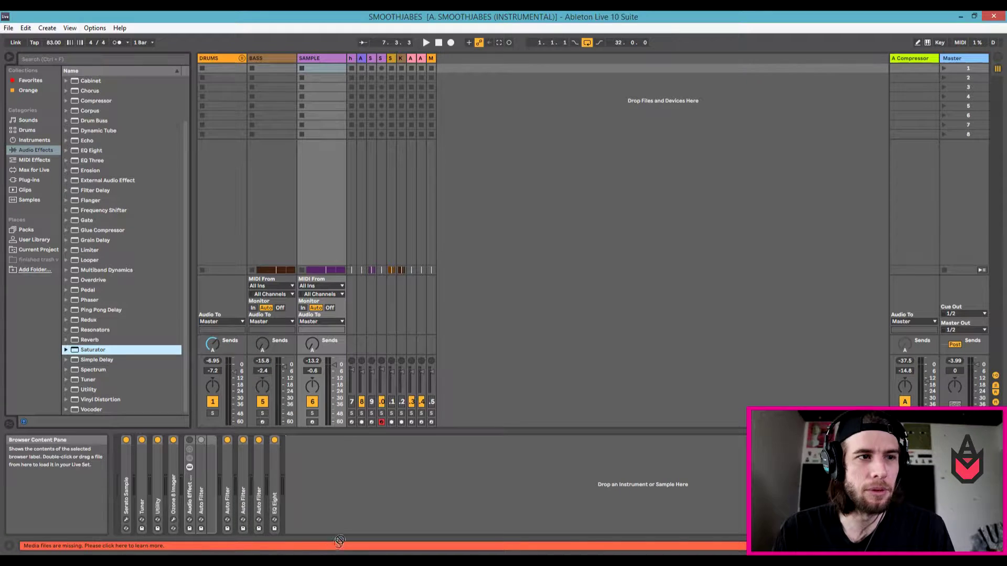
drag(340, 472, 339, 475)
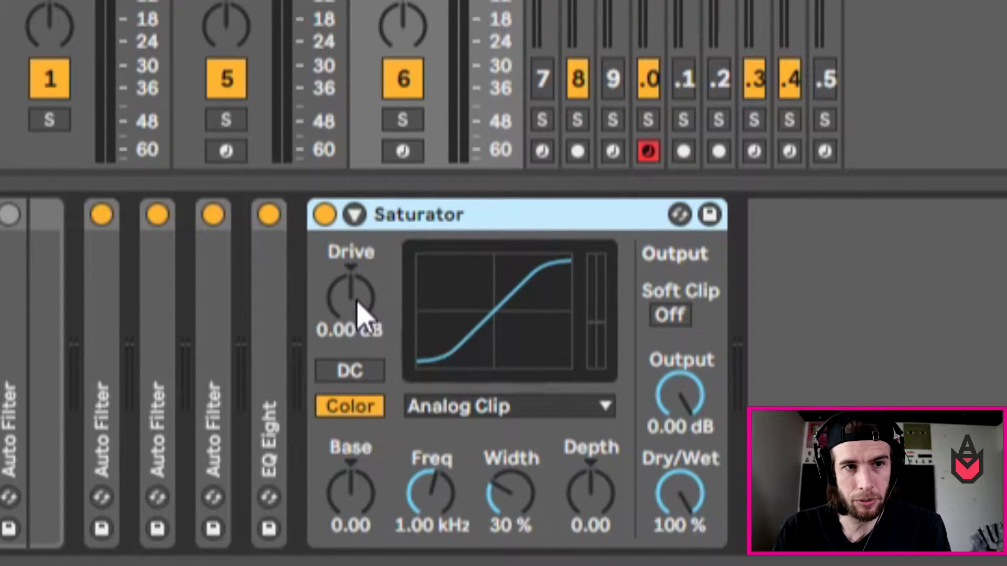
On the SAMPLE track's Saturator, set Drive to 3.77 dB, turn on Soft Clip and set Dry/Wet to 20.6 %.
drag(357, 302, 357, 283)
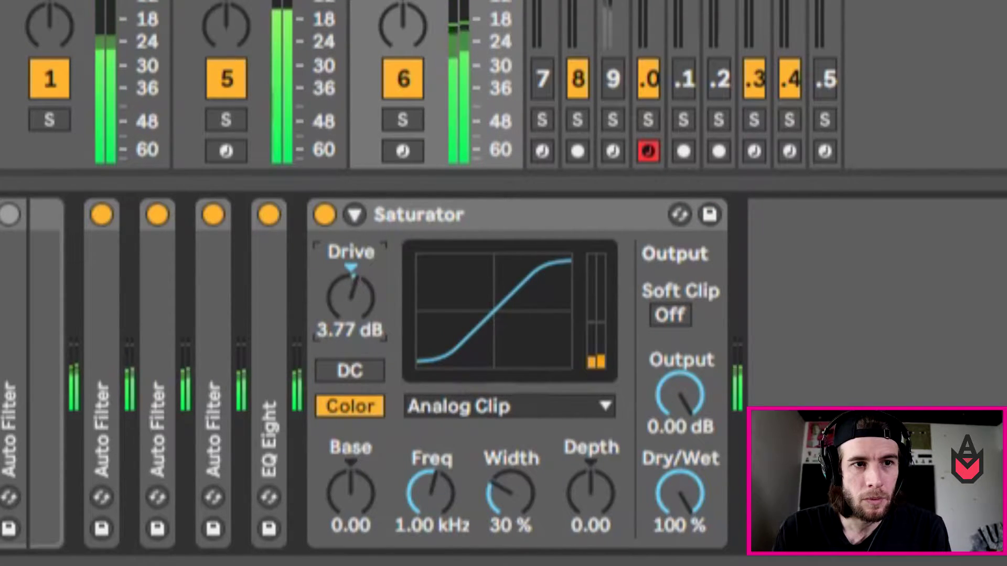
drag(697, 505, 697, 555)
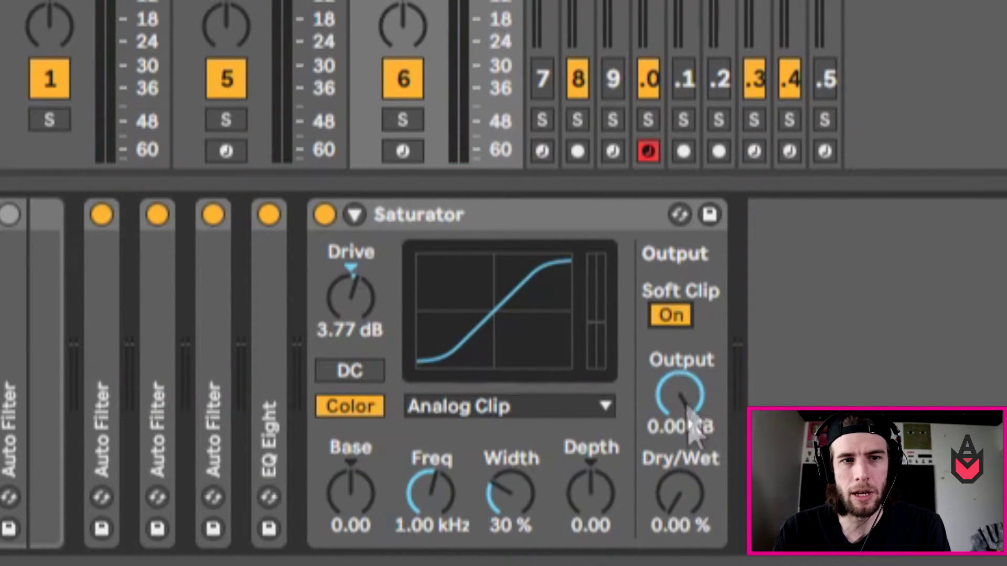
drag(680, 496, 680, 466)
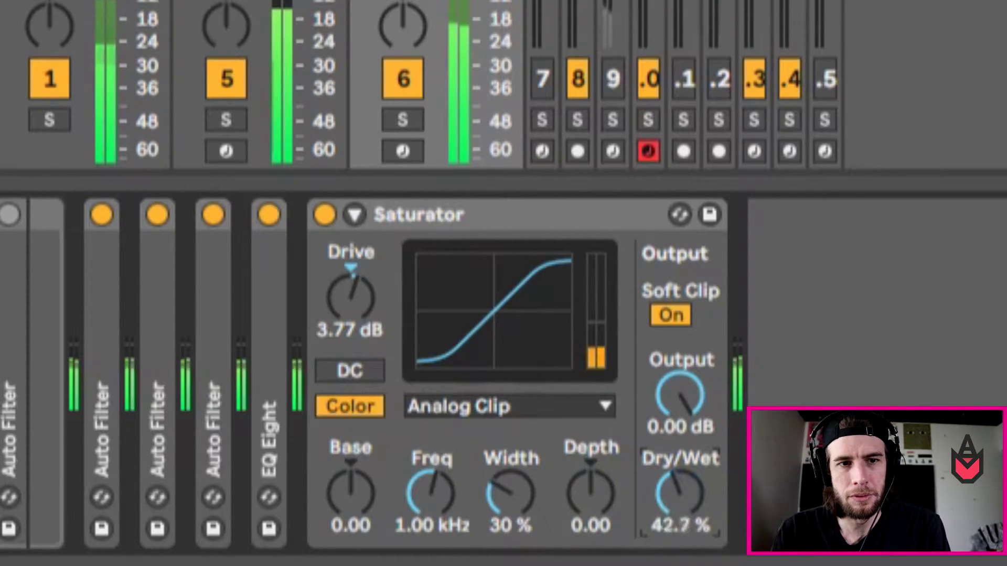
drag(679, 496, 676, 477)
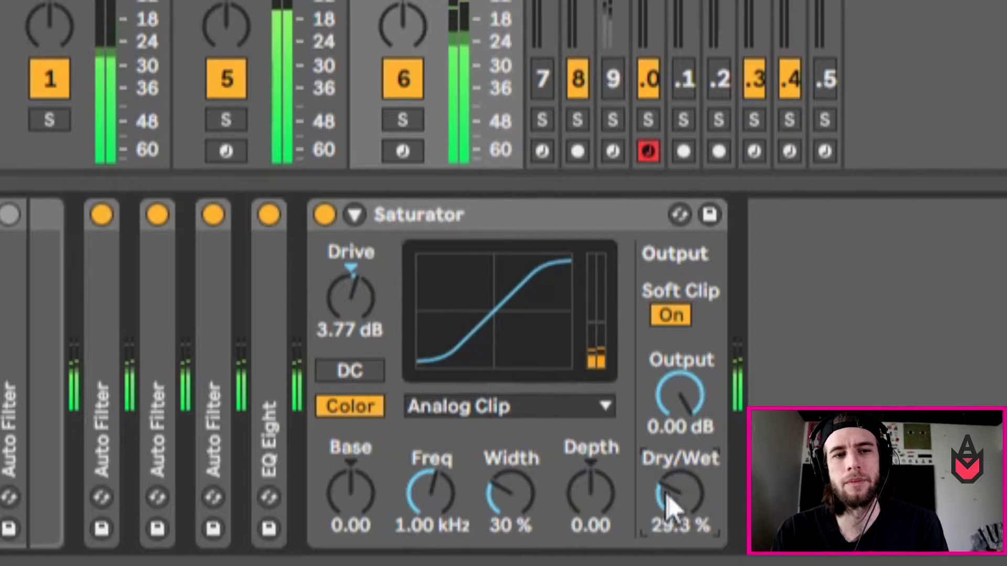
drag(668, 506, 668, 511)
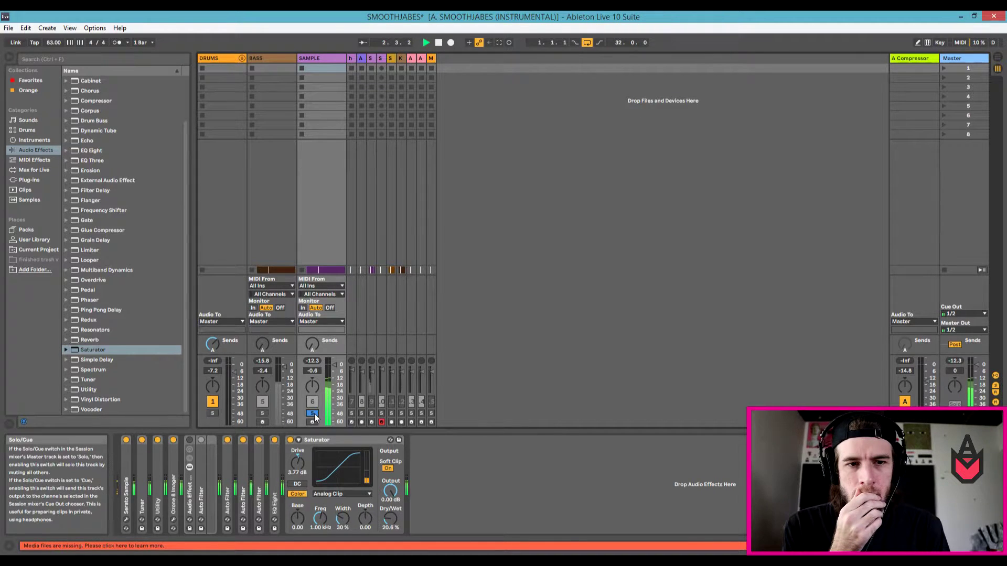
Add an Auto Filter after the Saturator on the SAMPLE track and resume playback.
key(space)
scroll(105, 128, up, 3)
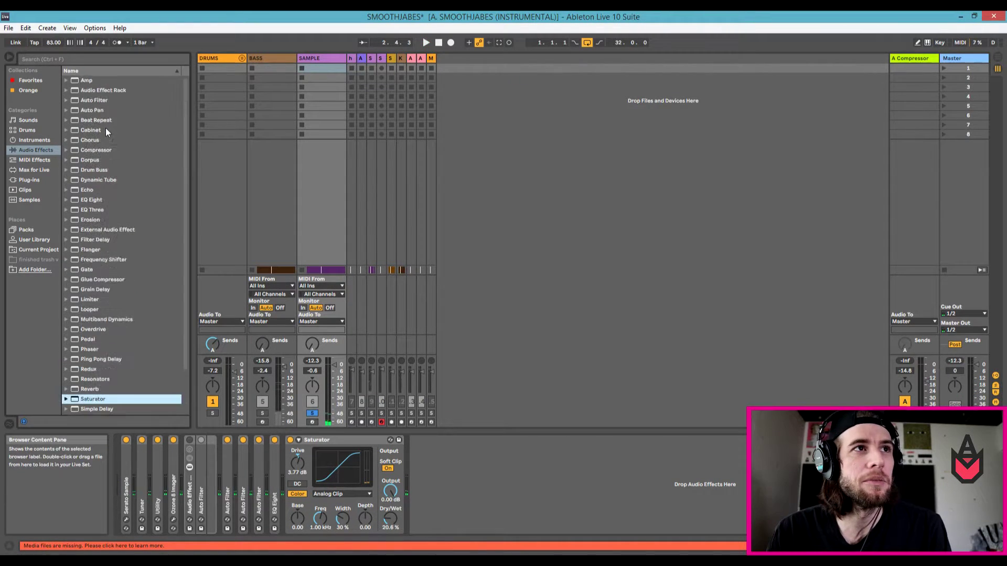
double_click(92, 100)
key(space)
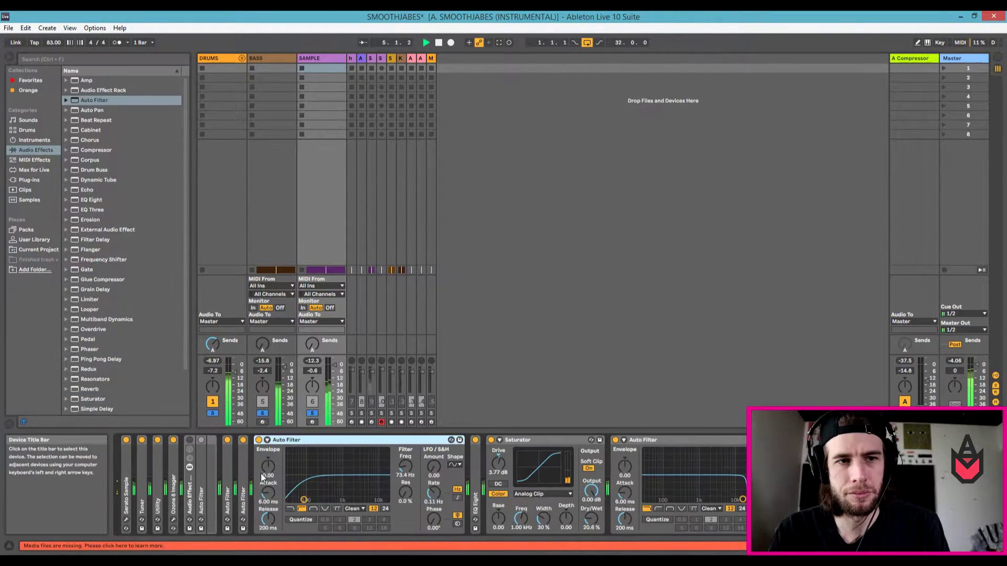
Examine the low-cut Auto Filter already in the SAMPLE chain, and collapse the Saturator and Auto Filter devices.
double_click(226, 460)
double_click(281, 442)
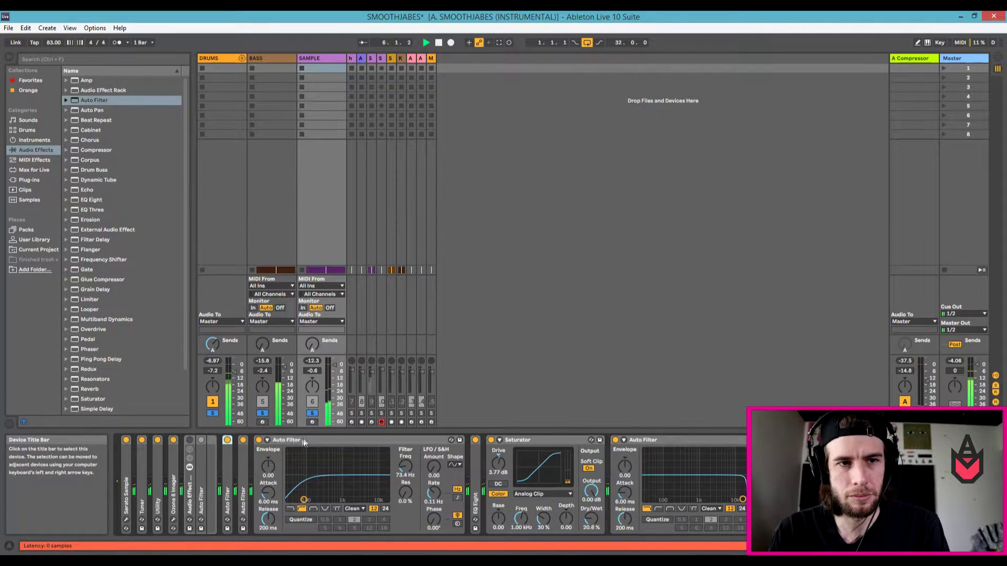
double_click(344, 443)
double_click(371, 442)
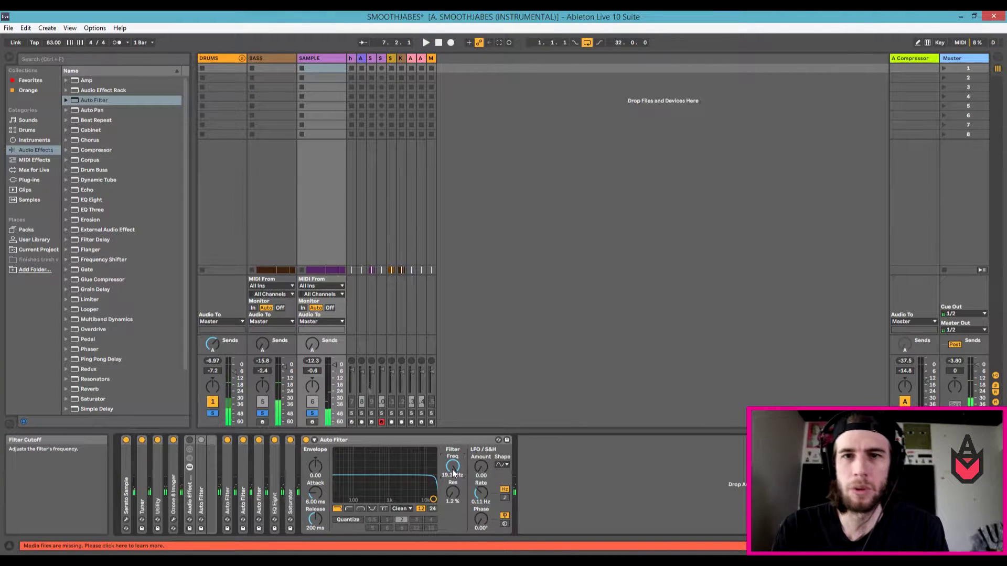
double_click(410, 437)
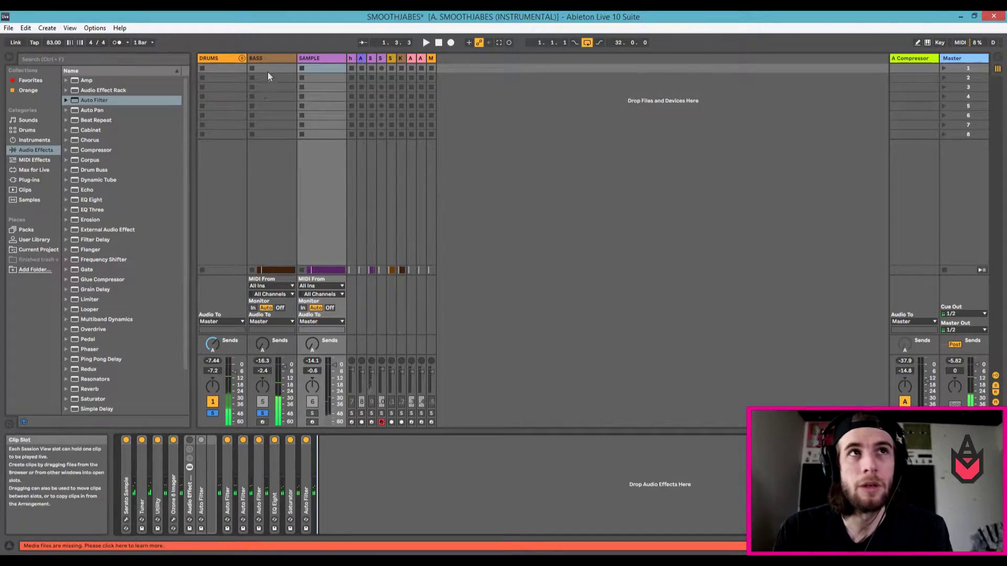
Add a Saturator before the BASS track's Compressor, set its Drive to 3.09 dB and blend it with Dry/Wet.
click(271, 64)
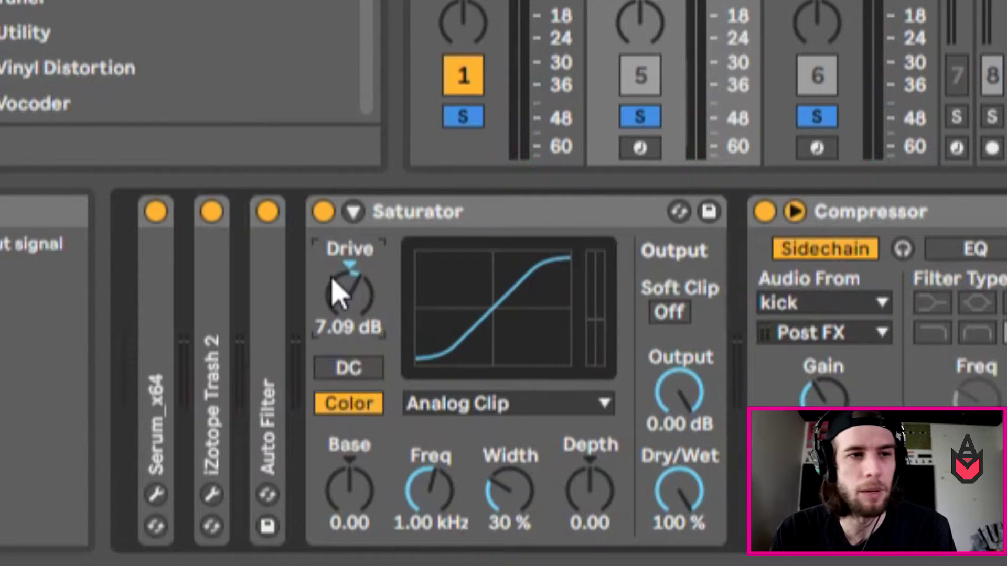
drag(350, 287, 352, 314)
key(space)
drag(682, 495, 679, 517)
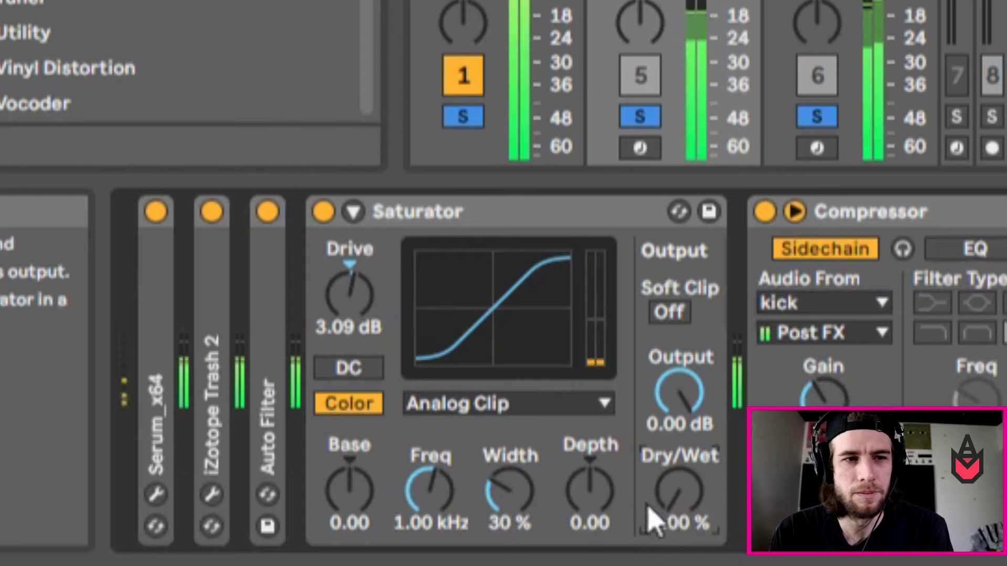
drag(647, 522, 647, 496)
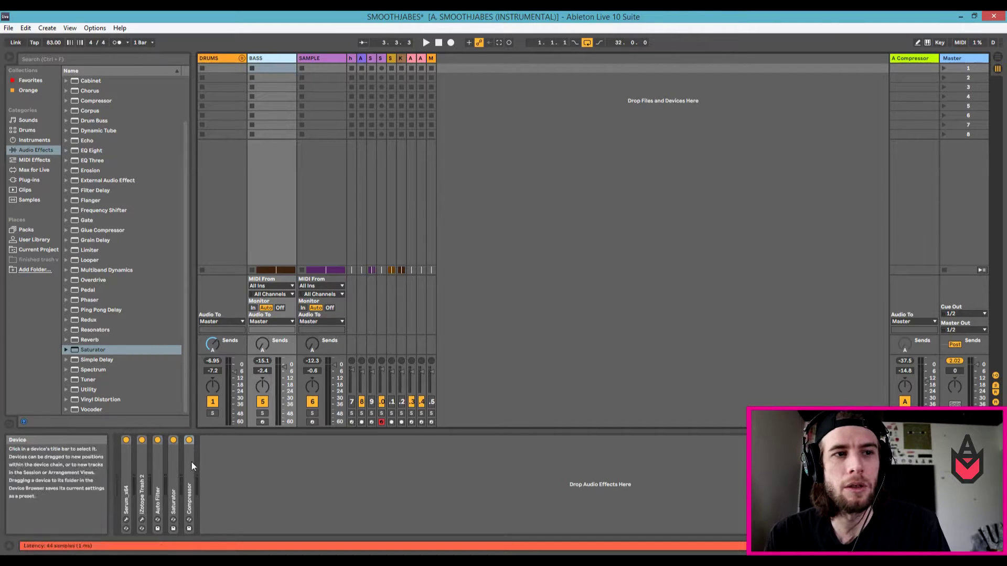
Copy the BASS track's kick-sidechained Compressor to the end of the SAMPLE chain with Ratio 1.21:1 and Dry/Wet 39 %.
double_click(189, 461)
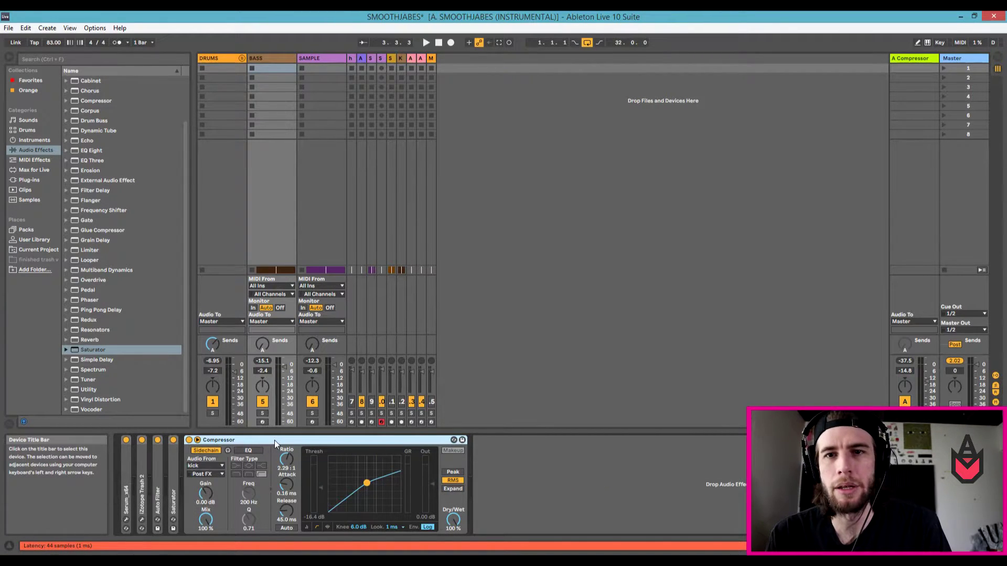
drag(277, 440, 335, 70)
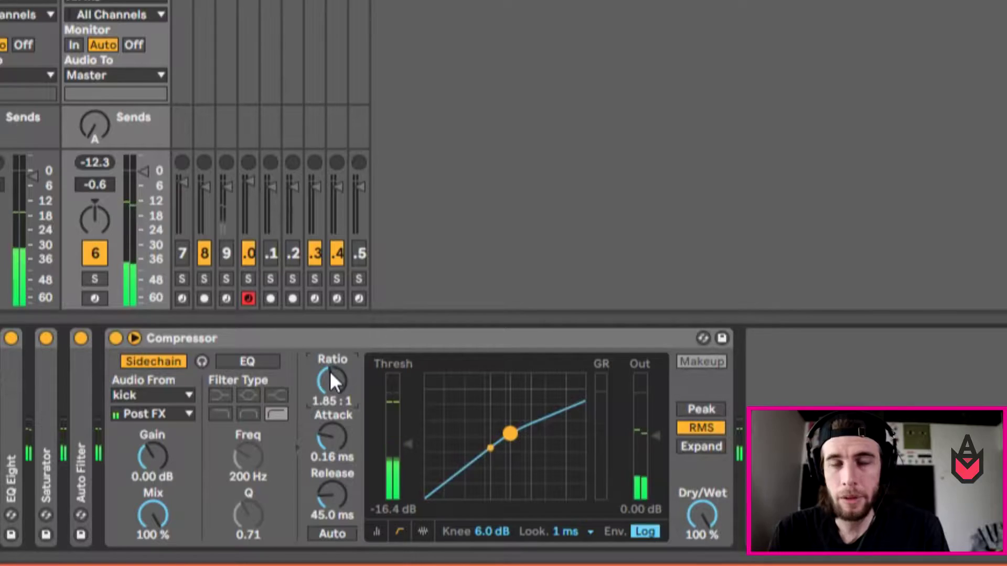
mouse_move(329, 379)
mouse_down()
mouse_move(330, 365)
mouse_move(329, 380)
mouse_up()
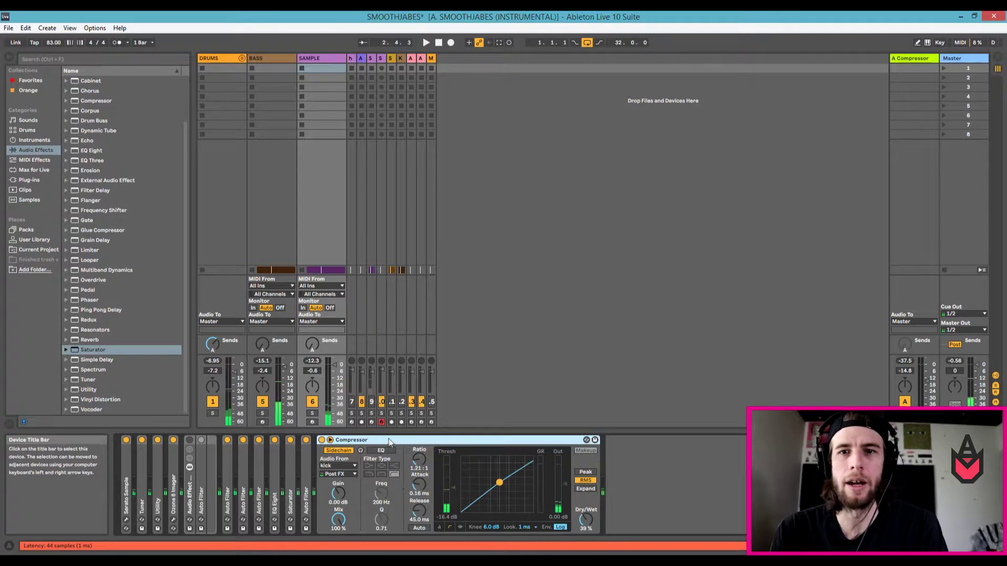
Duplicate the SAMPLE track's Compressor with snare as its sidechain source and a Ratio of 1.31:1, and collapse the Compressors.
key(ctrl+d)
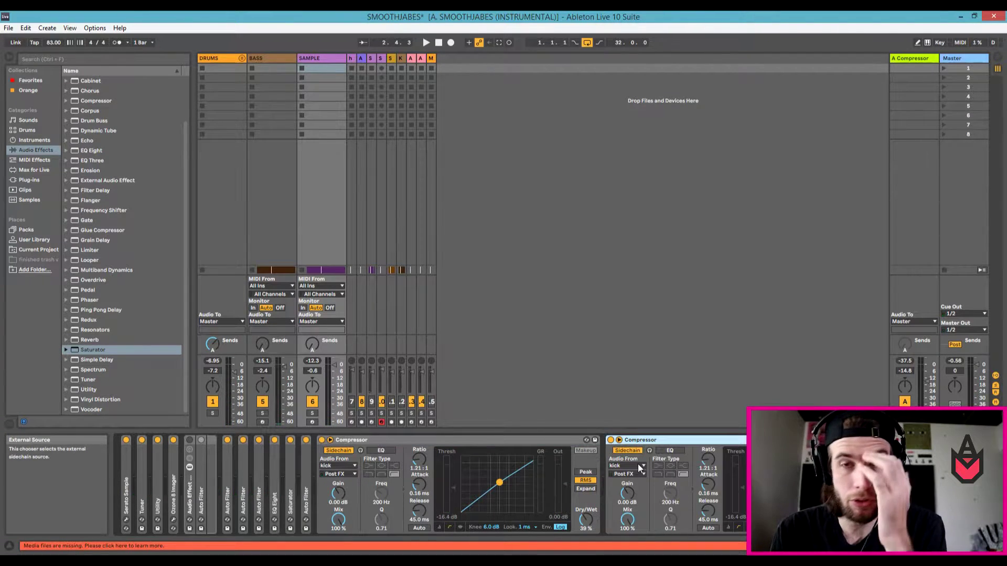
click(638, 465)
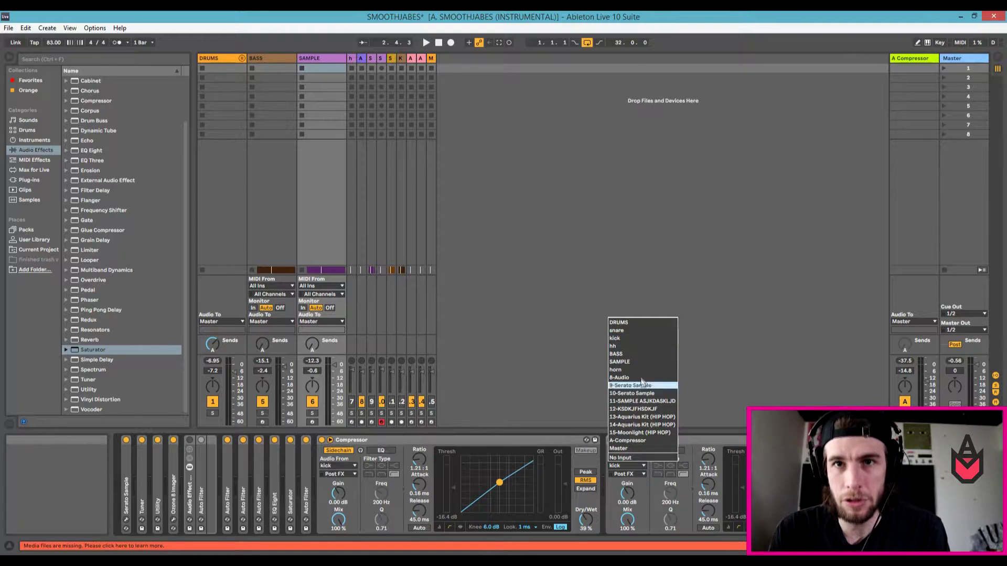
click(621, 330)
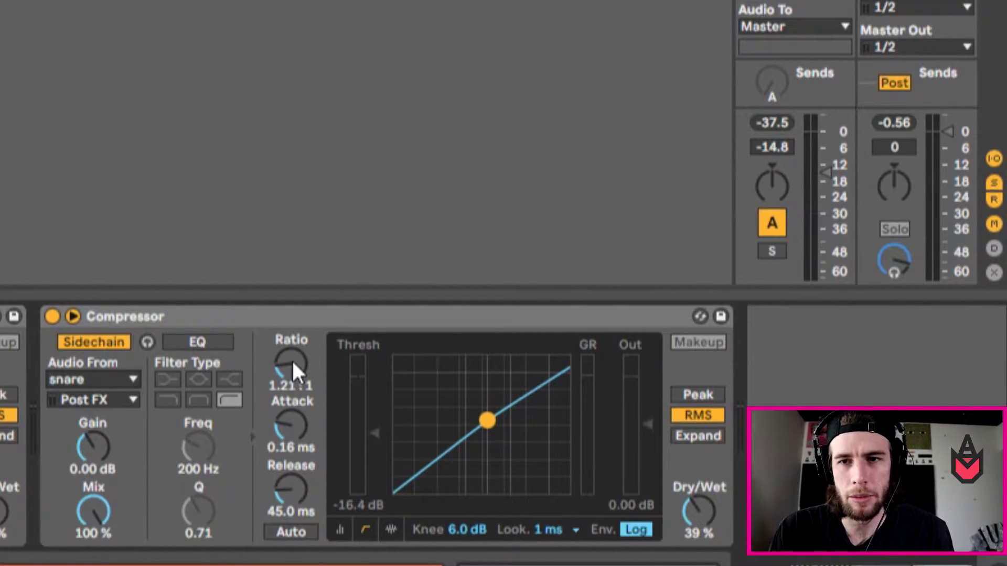
drag(292, 358, 292, 353)
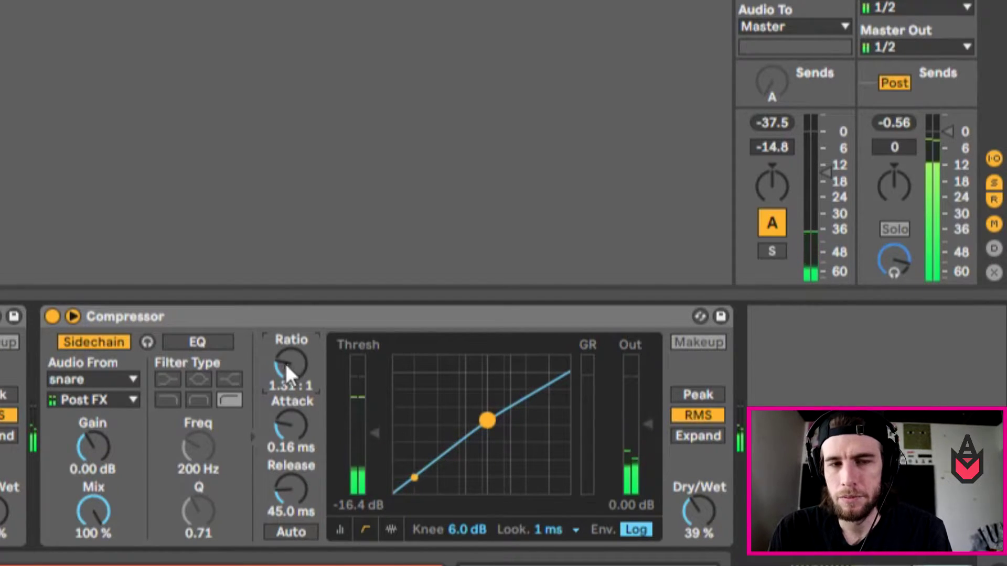
click(166, 316)
double_click(167, 316)
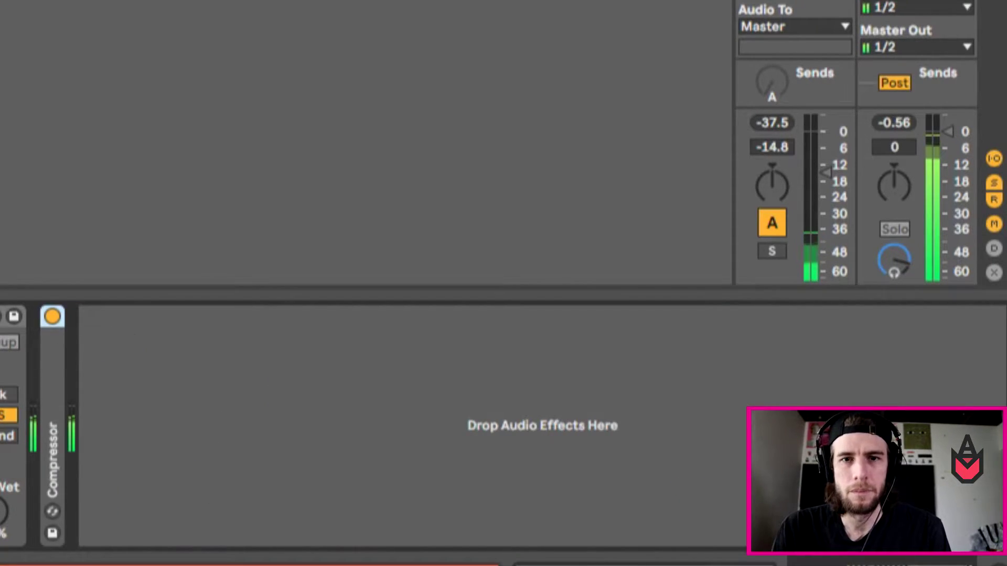
double_click(45, 374)
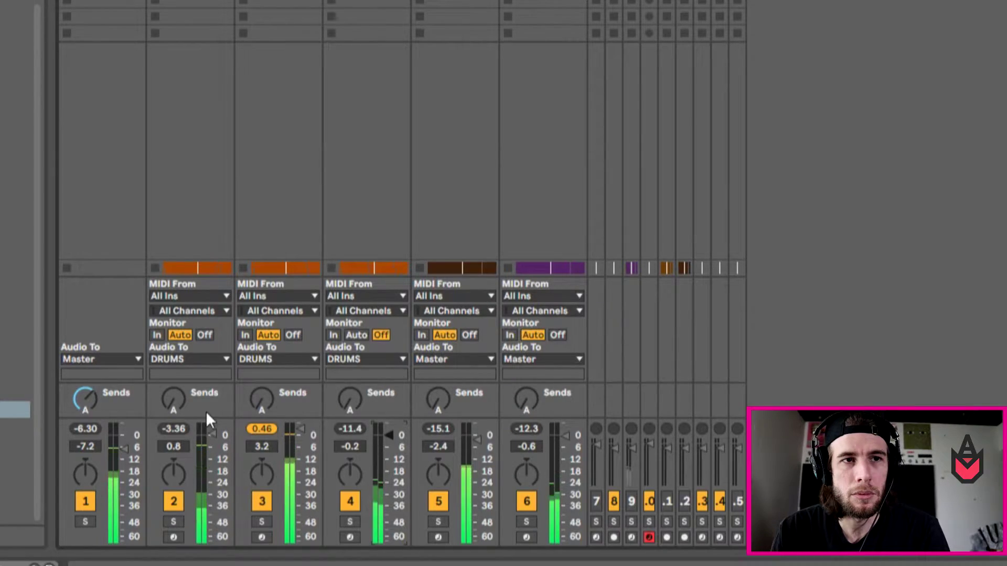
Raise the snare track's volume to 1.5 dB and the kick track's volume to 3.3 dB.
click(213, 434)
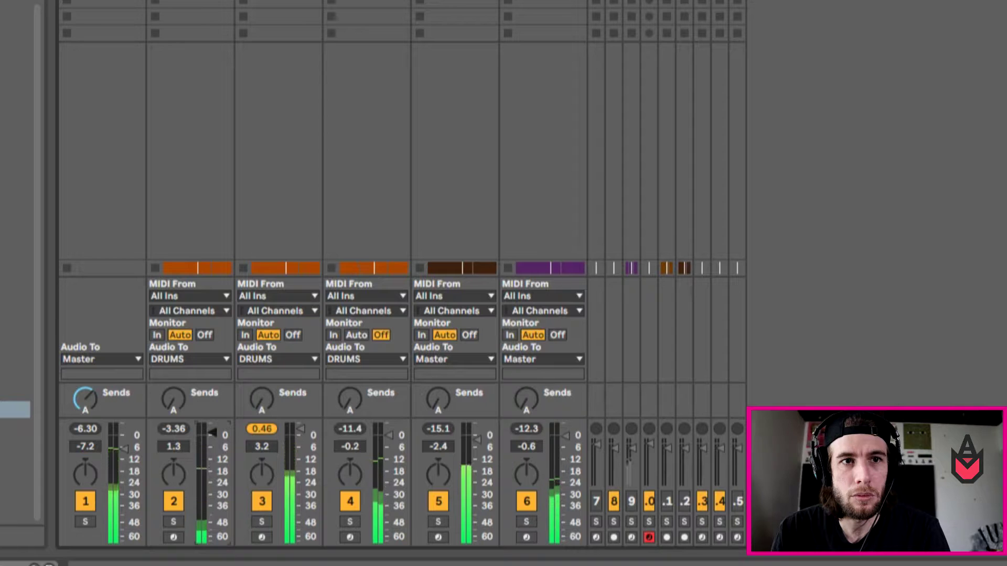
drag(213, 433, 213, 433)
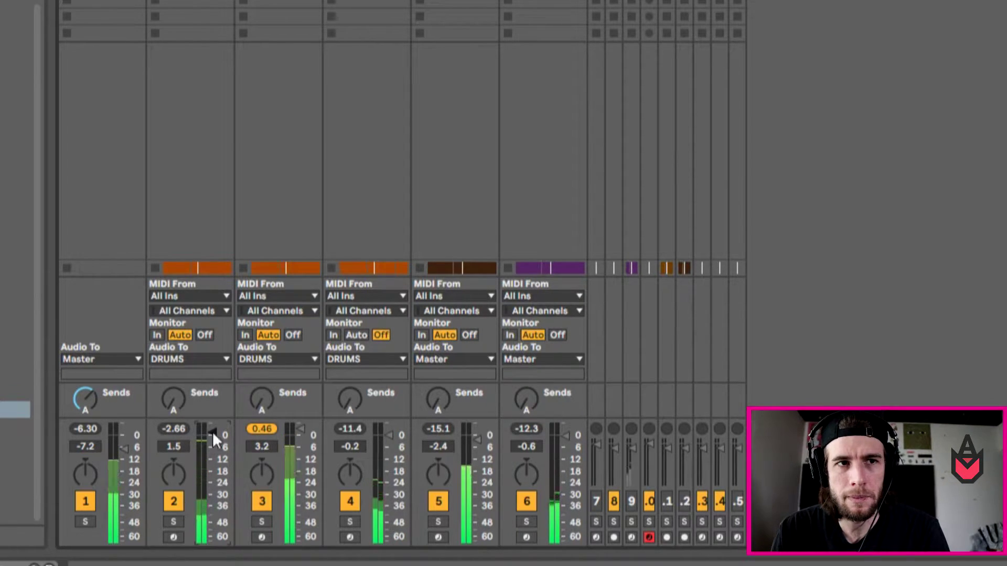
drag(301, 429, 301, 428)
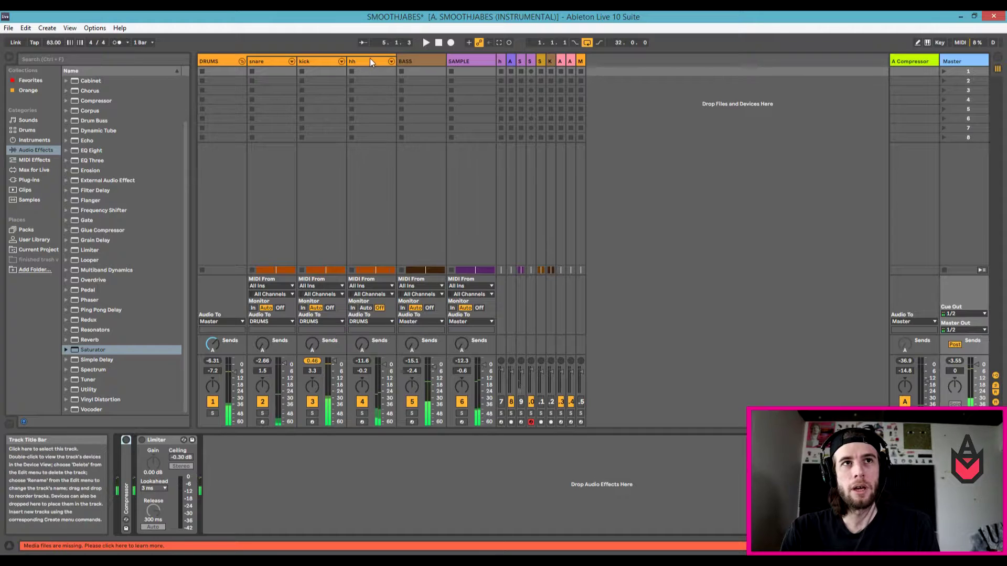
Duplicate the low-cut Auto Filter on the hh track, adjust the copy's cutoff frequency and set its slope to 12 dB.
click(370, 62)
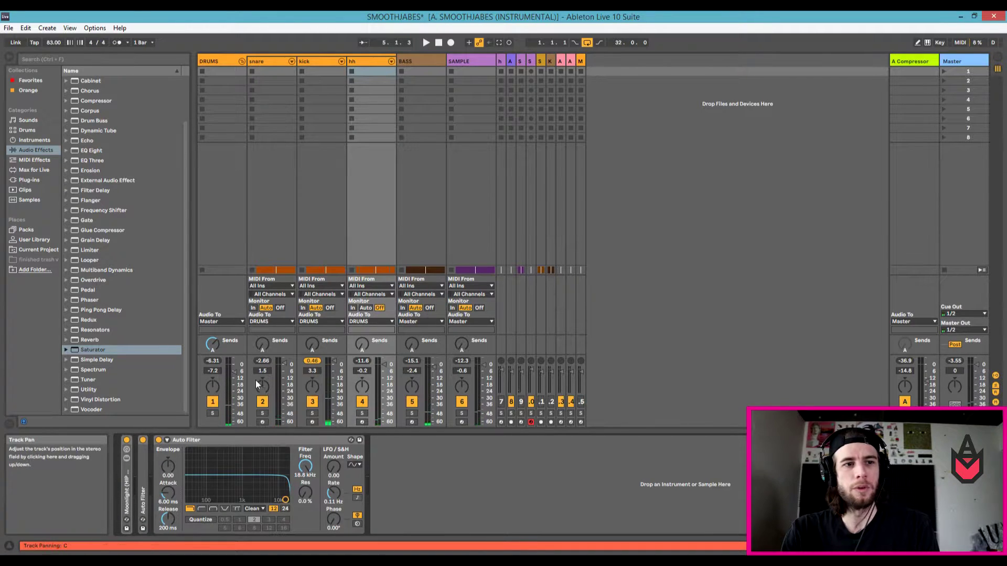
double_click(140, 471)
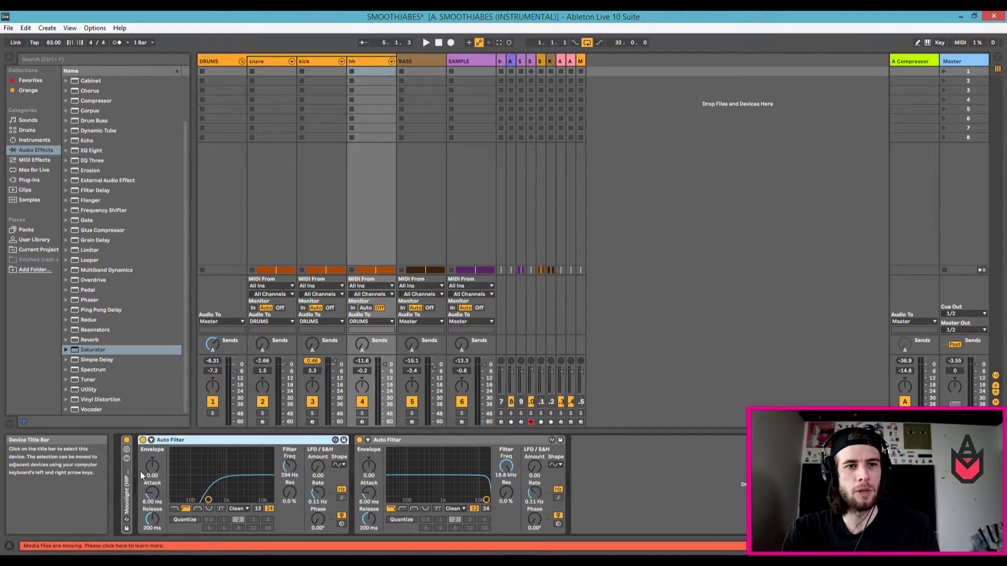
key(space)
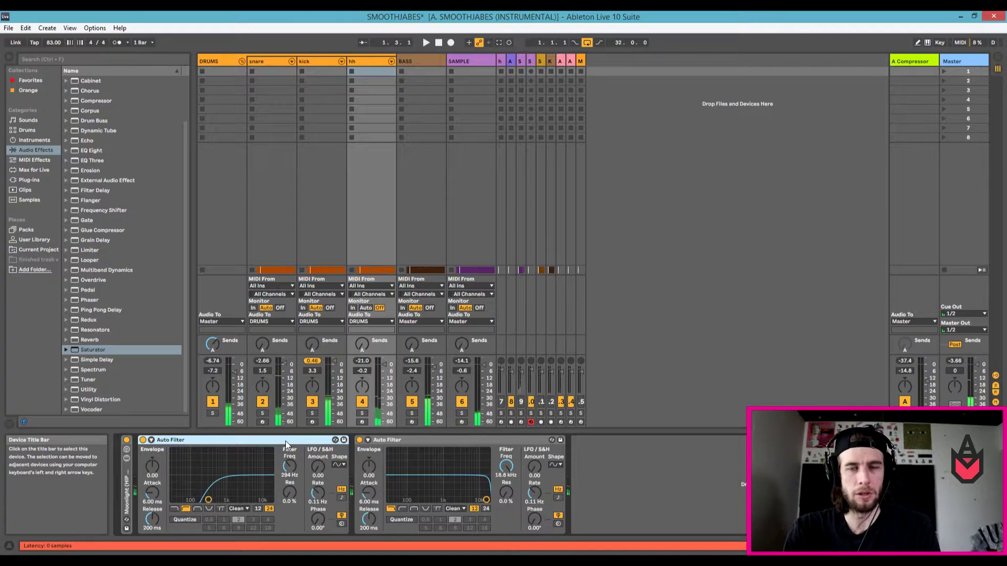
key(ctrl+d)
drag(508, 467, 506, 464)
click(478, 508)
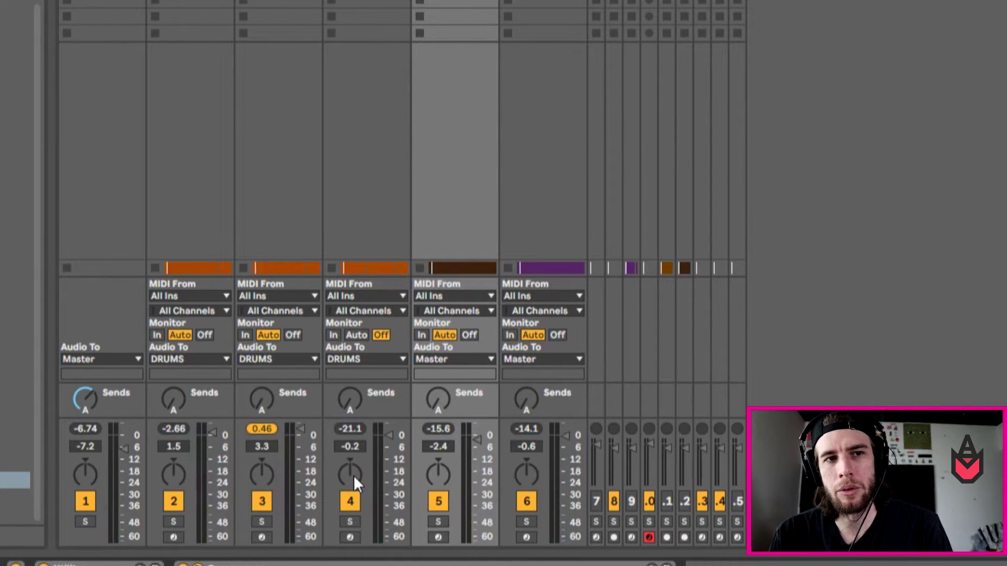
Pan the hh track slightly left and the snare slightly off-centre, and select the hh track.
click(355, 475)
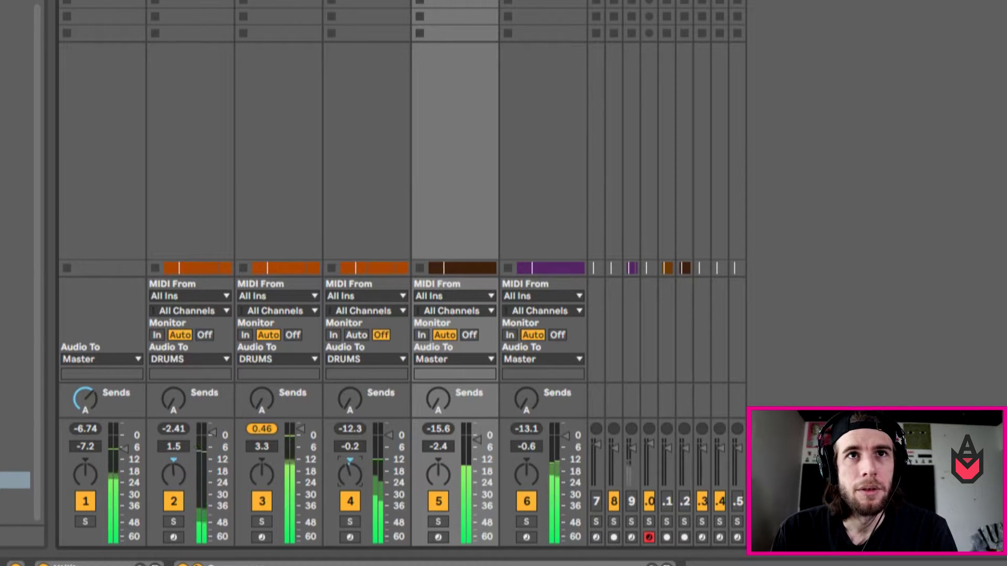
click(366, 2)
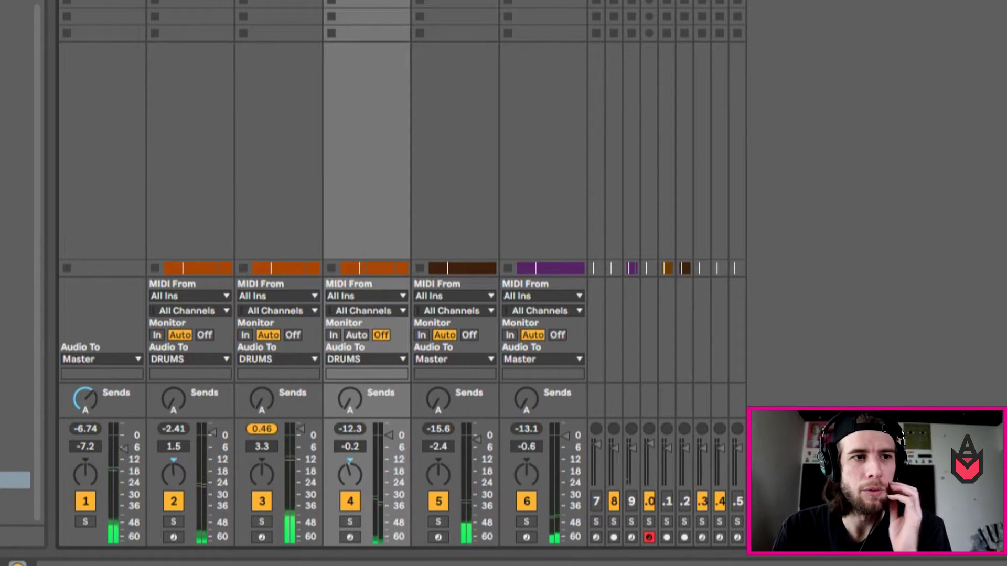
Duplicate the hh track.
right_click(370, 1)
key(ctrl+d)
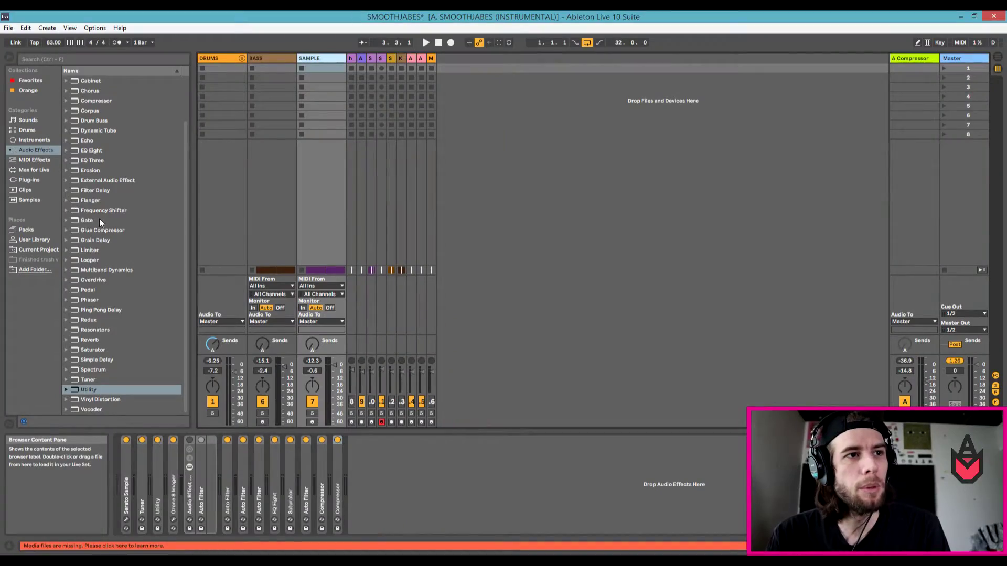
Add a Utility at the end of the SAMPLE track's device chain and increase its stereo width.
scroll(101, 216, up, 2)
scroll(105, 218, down, 2)
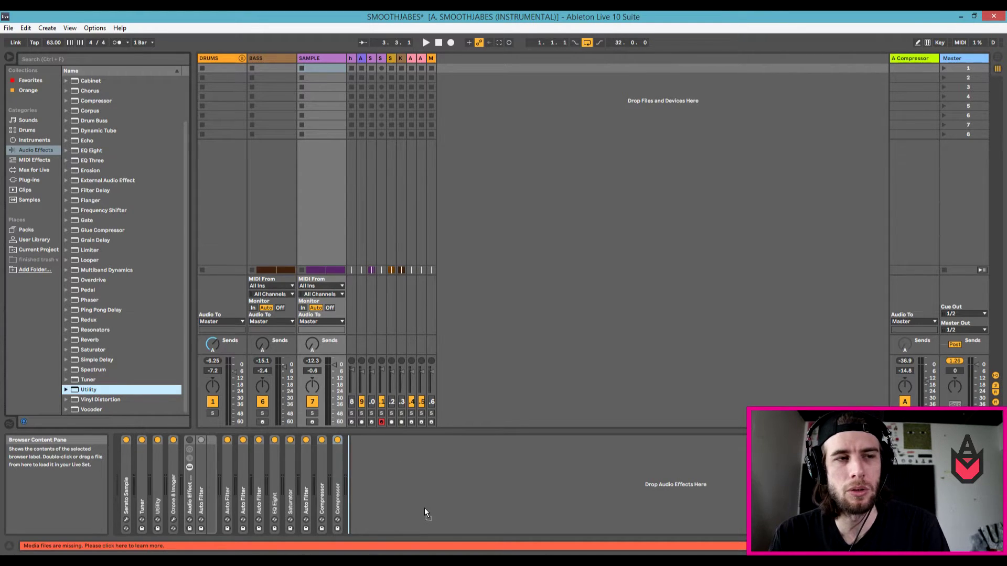
key(Return)
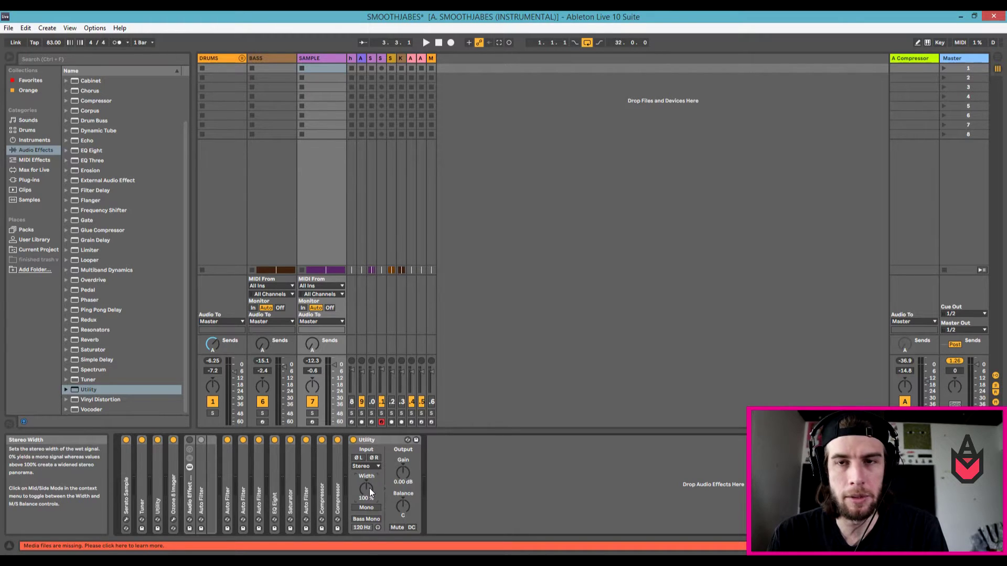
drag(369, 488, 369, 482)
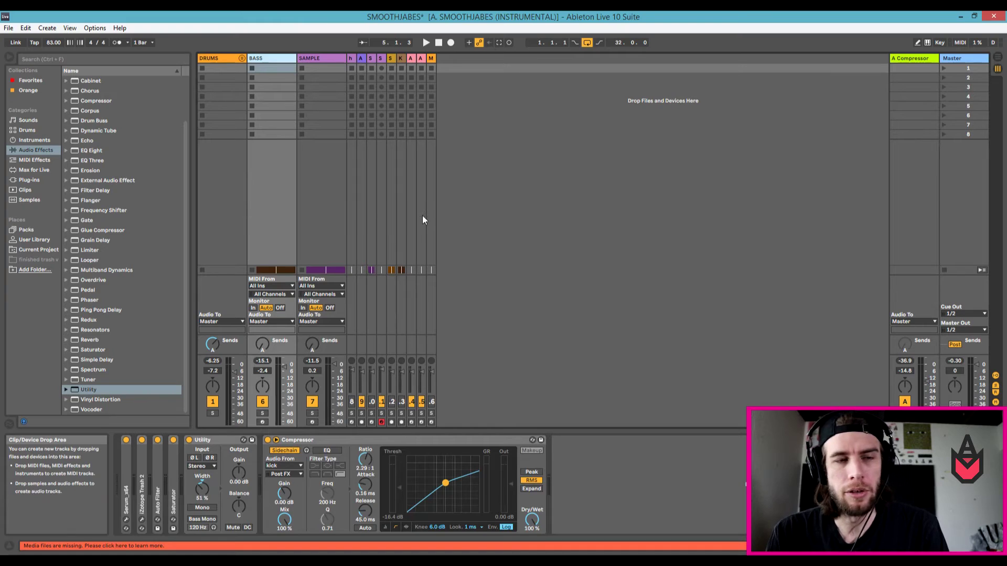
Select the BASS track's Utility and collapse the Limiter on the Master track.
click(215, 439)
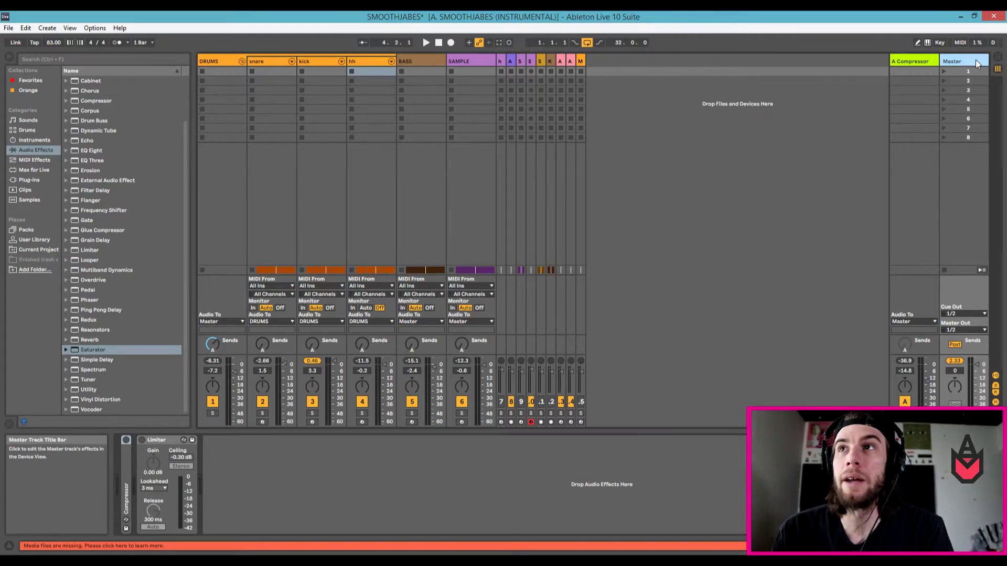
double_click(158, 440)
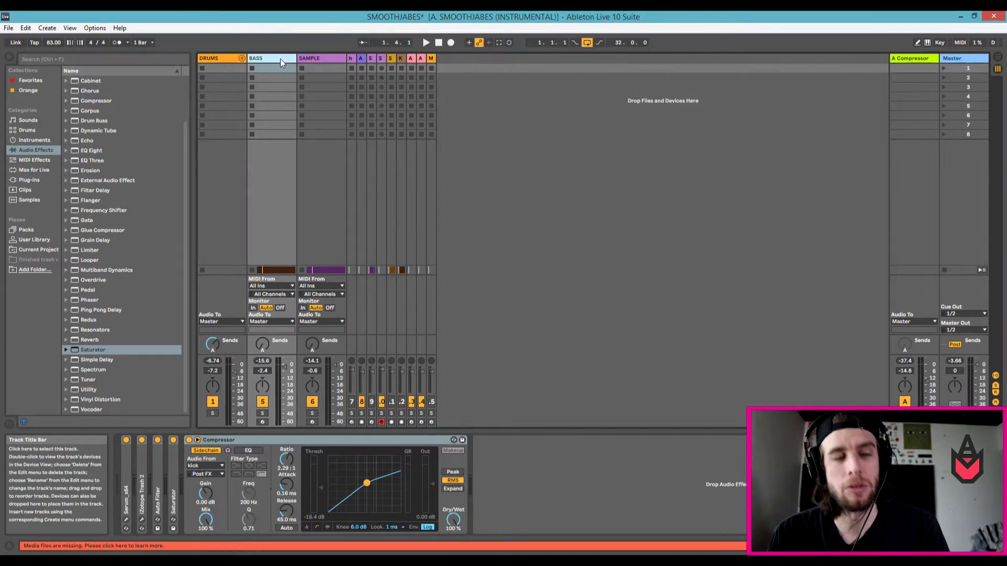
Select all tracks from the BASS track to check their volume levels, and show the Master track's effects.
click(280, 58)
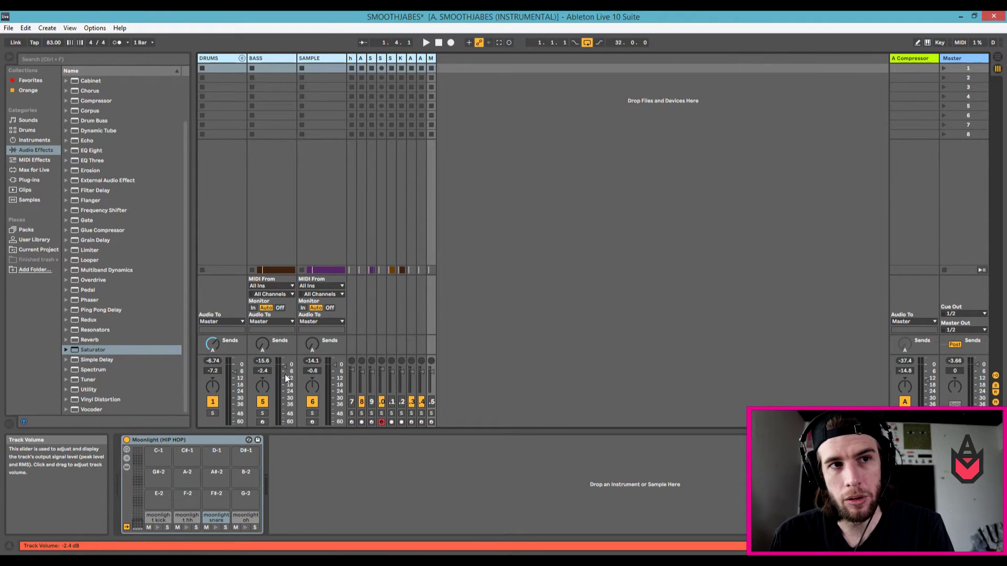
drag(286, 372, 286, 376)
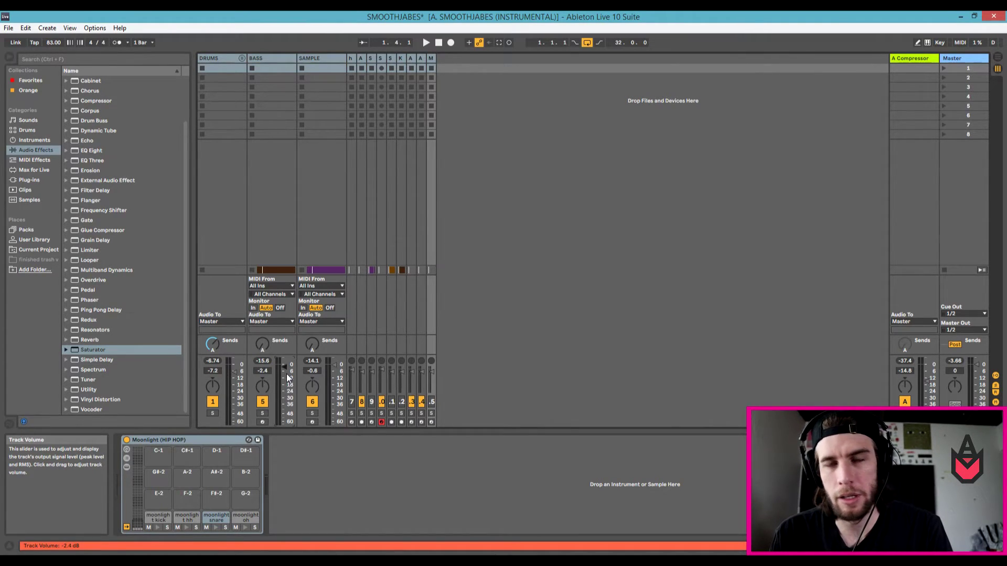
click(964, 293)
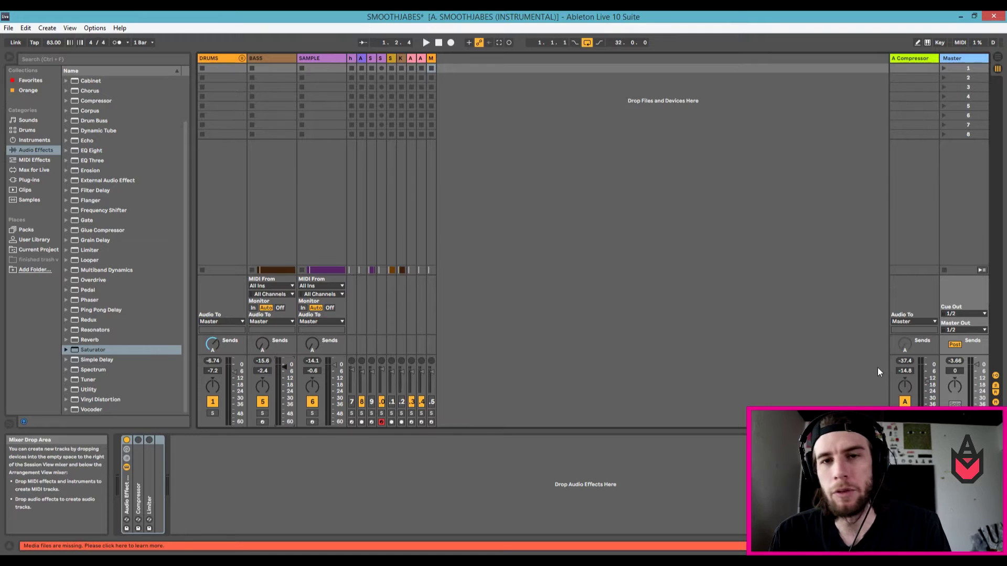